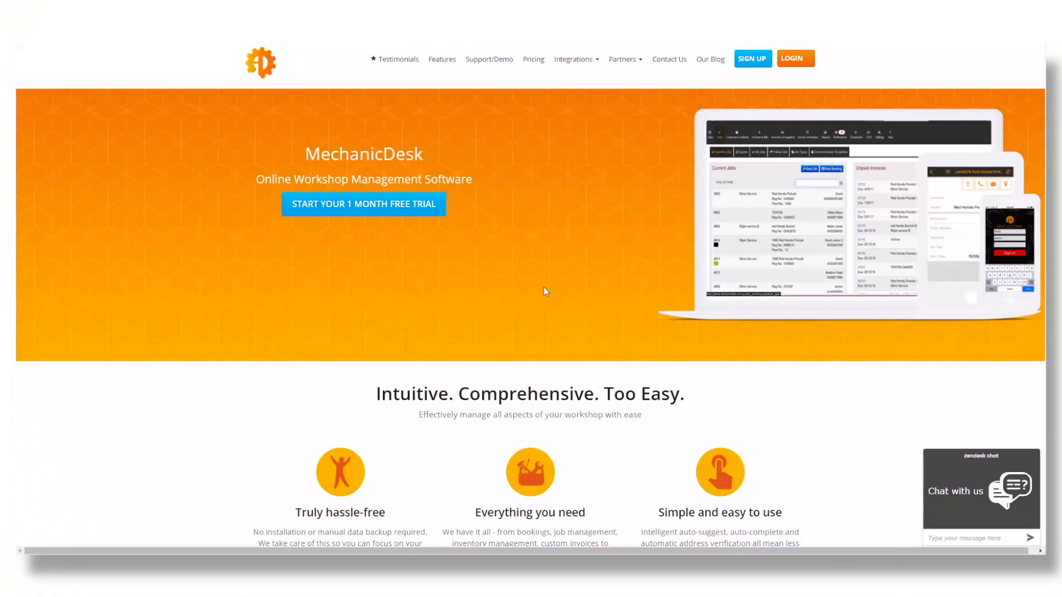
Go from the MechanicDesk homepage to the workshop sign-in page via LOGIN
left_click(803, 63)
Sign in and show the Employees list in the workshop Settings
left_click(499, 261)
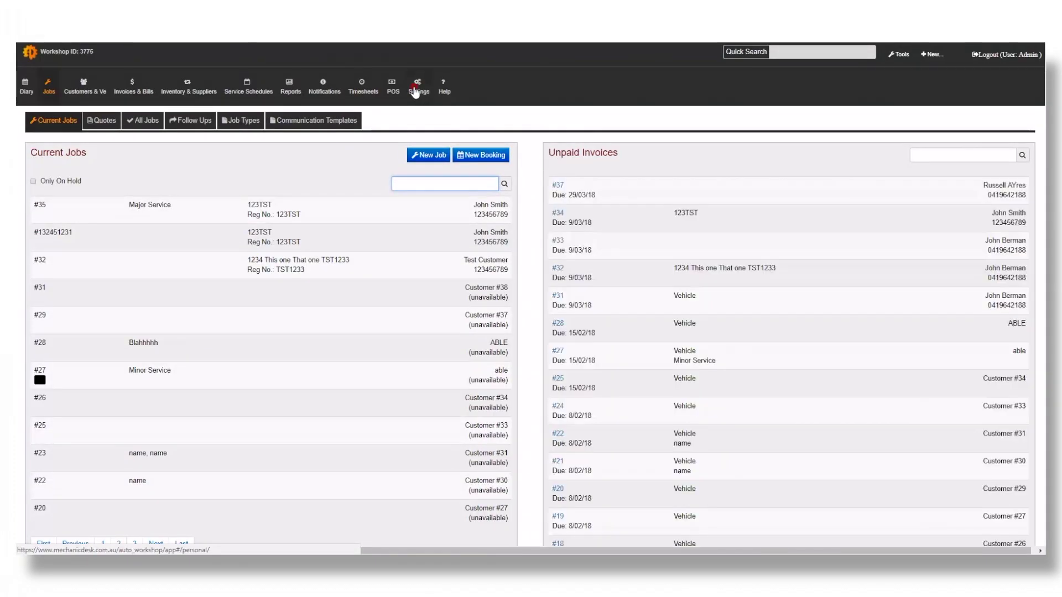
left_click(415, 91)
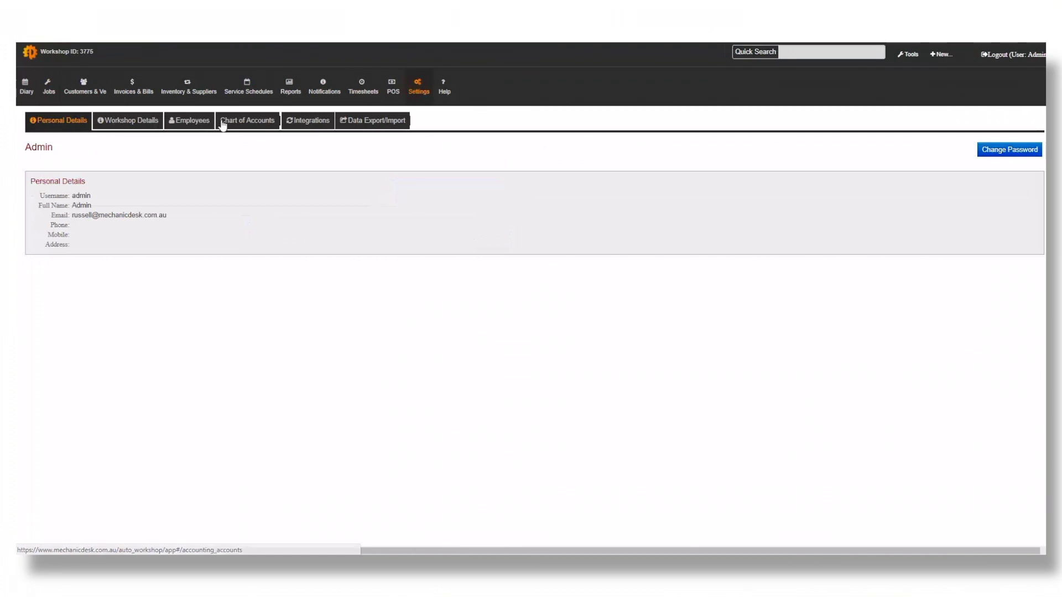
left_click(192, 122)
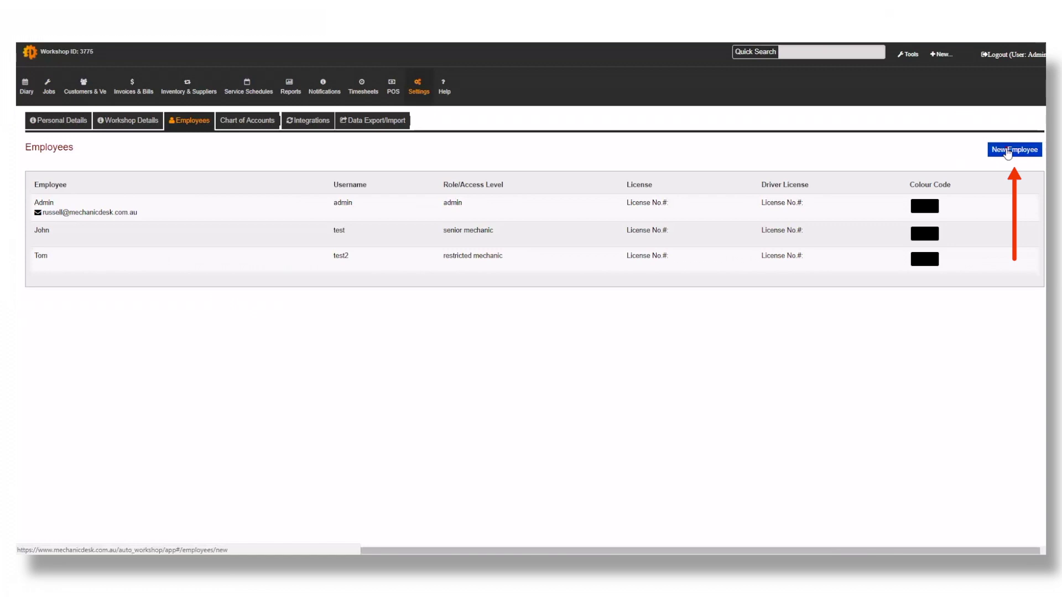
Open a blank New Employee form from the Employees page
left_click(1007, 151)
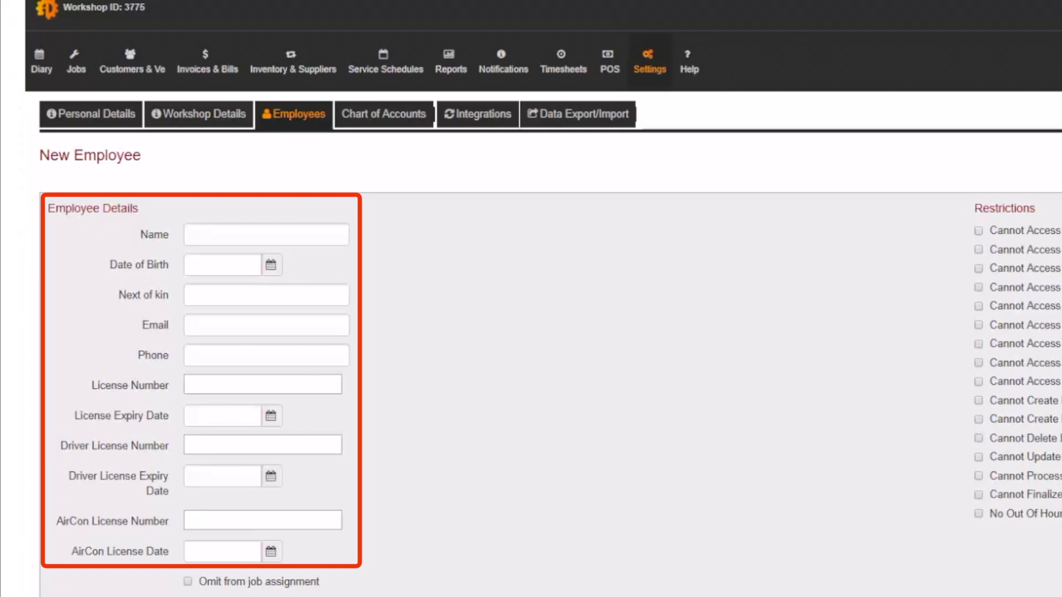
scroll(750, 405, "down", 2)
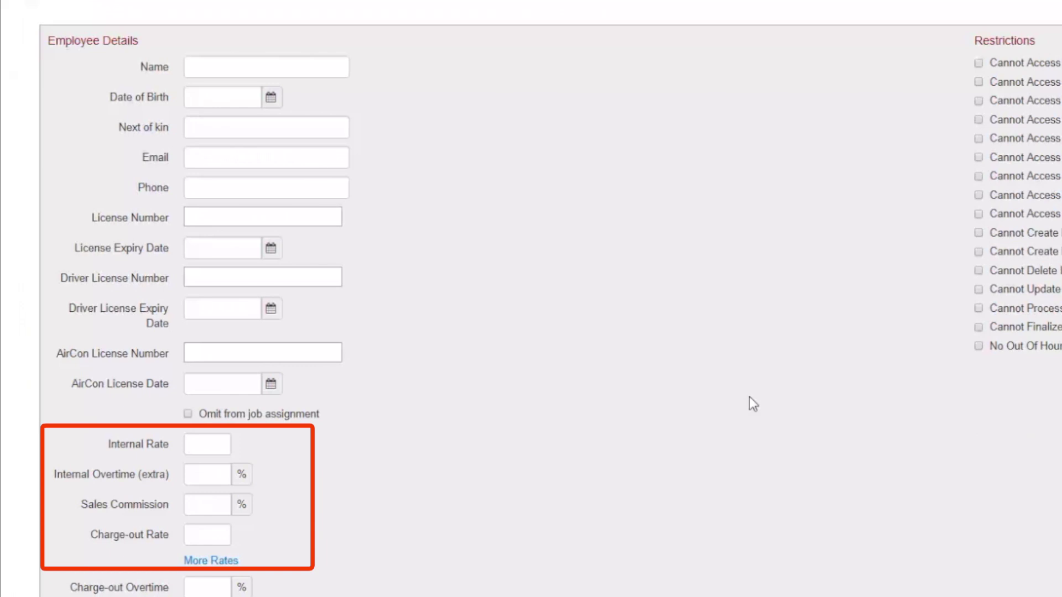
scroll(750, 401, "down", 3)
scroll(751, 365, "down", 2)
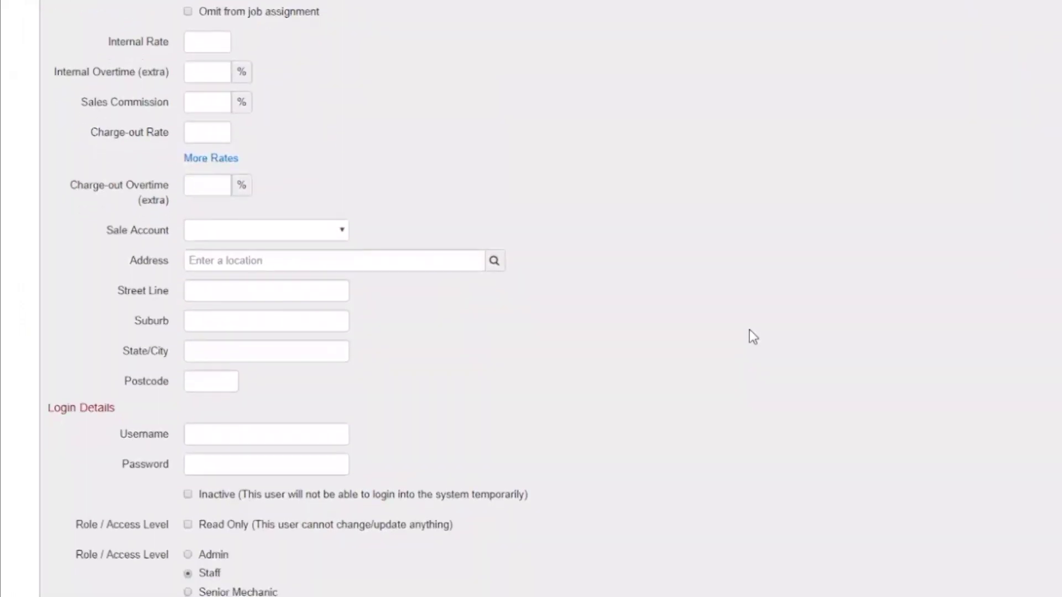
scroll(752, 274, "down", 1)
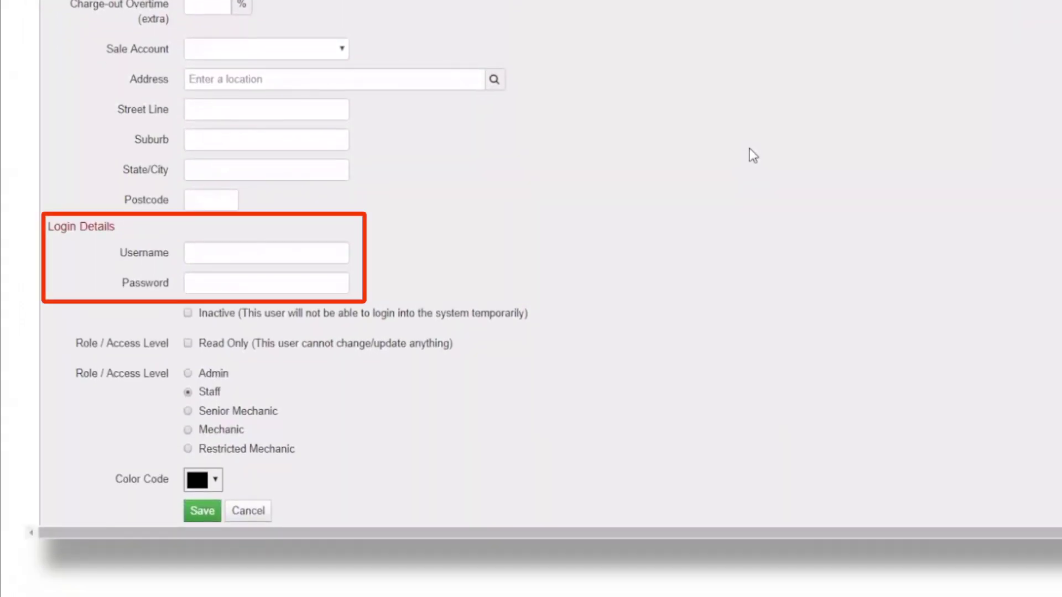